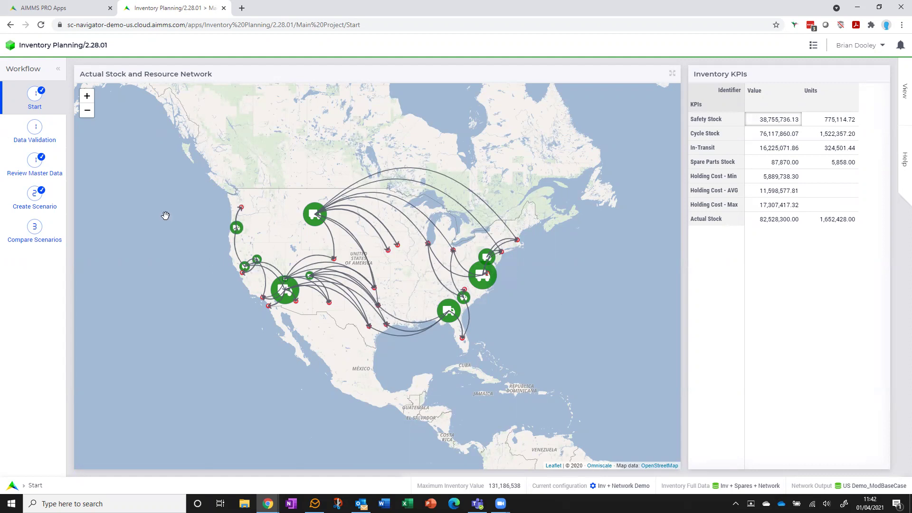
Step: Switch on the Customers toggle under Show Nodes so customer locations appear on the network map
click(899, 98)
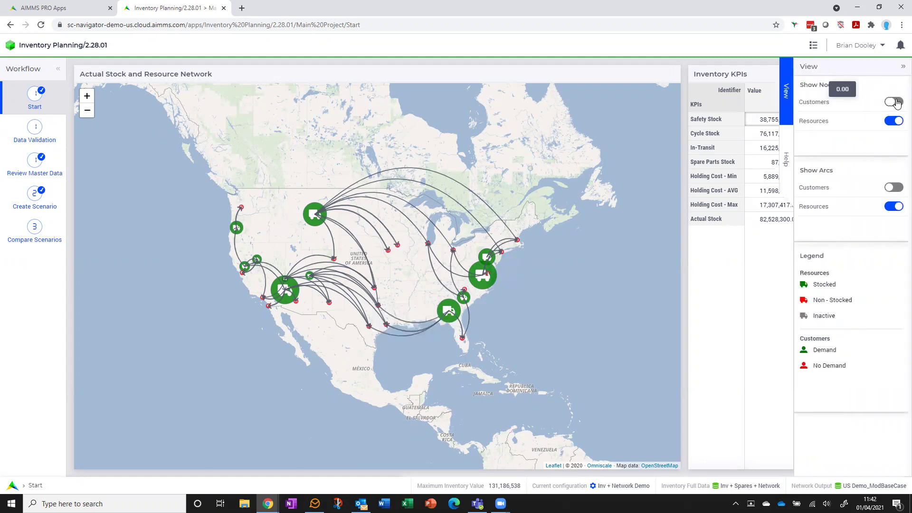
click(901, 67)
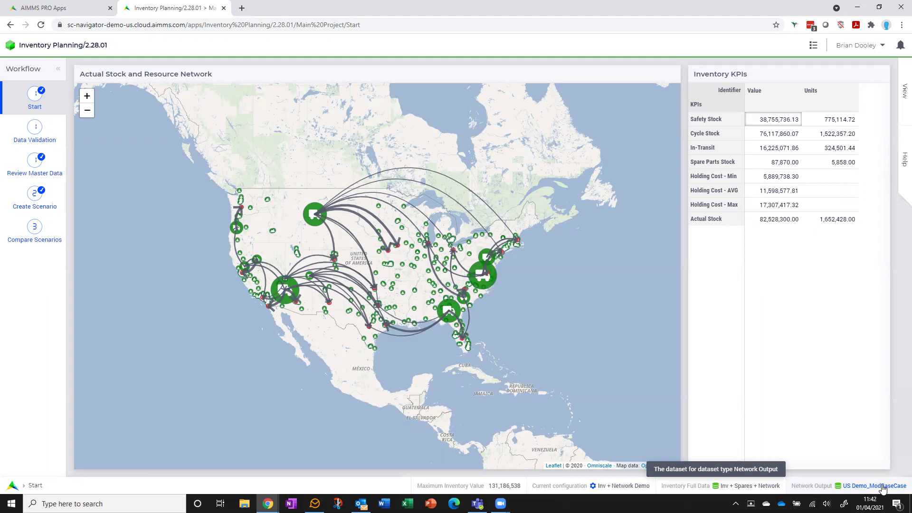
mouse_move(453, 311)
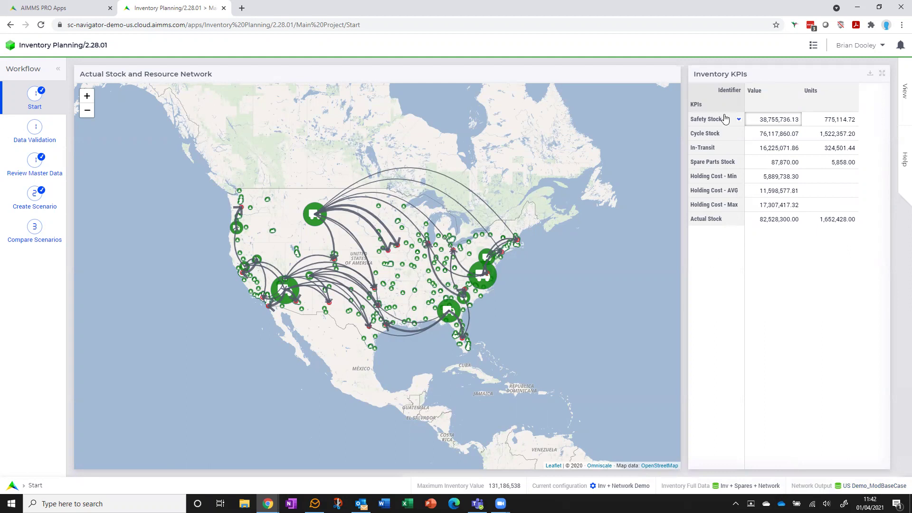
mouse_move(727, 120)
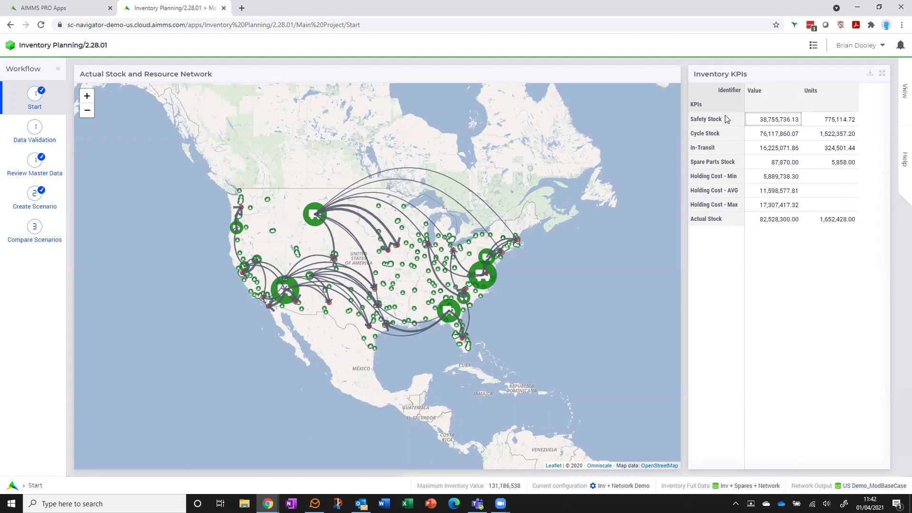
Step: Go to the Create Scenario step in the Workflow panel
click(40, 197)
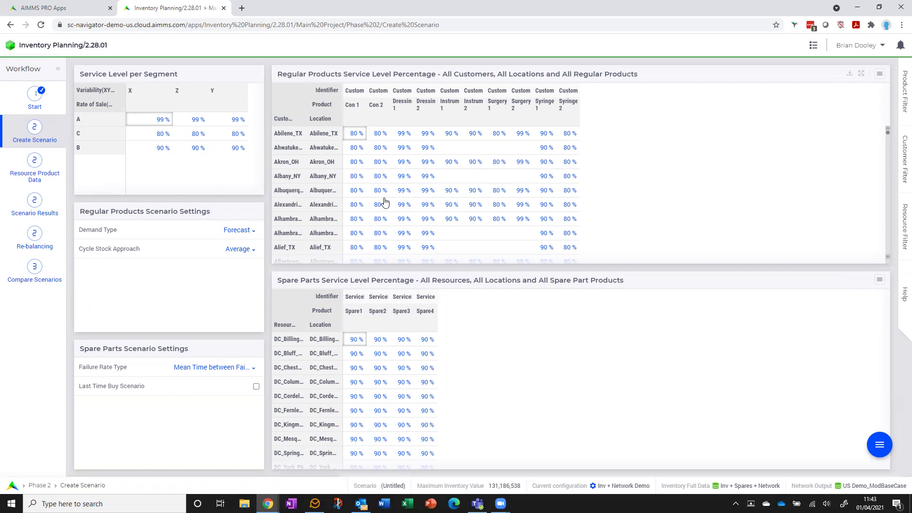
Step: Set Albuquerque's Instrum 2 service level to 95 %
click(476, 191)
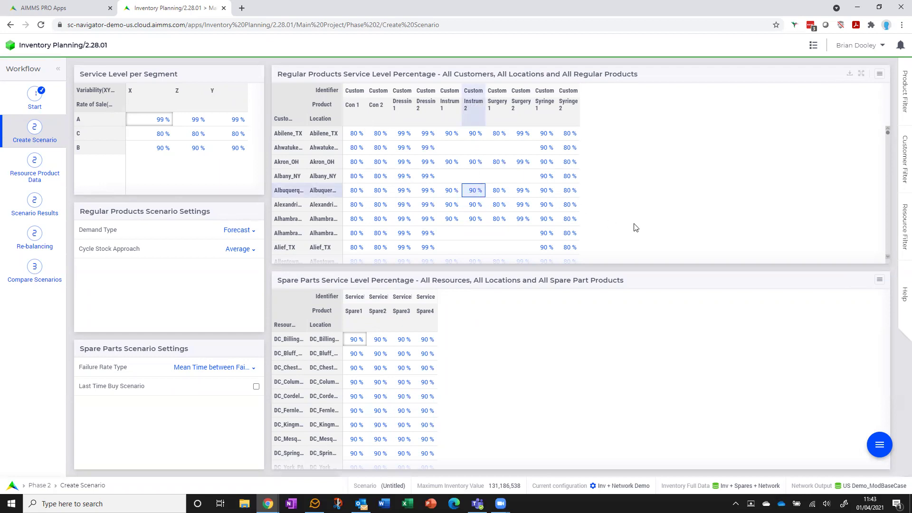
text(95)
key(Return)
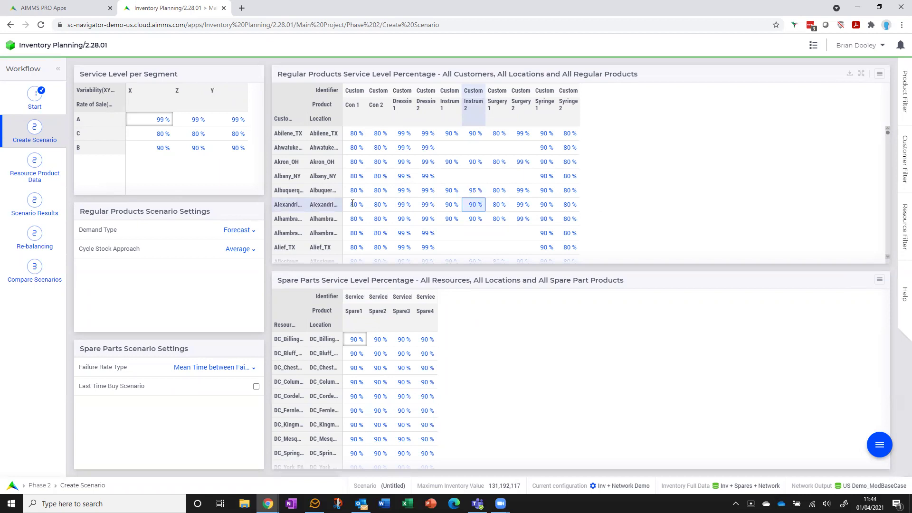
Step: Set the B/X service level in Service Level per Segment to 95 %
click(197, 134)
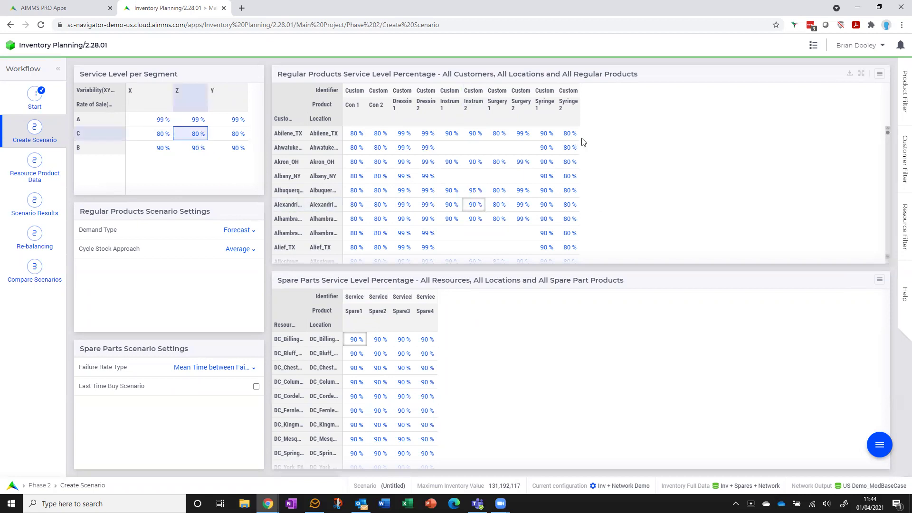
key(Down)
key(Left)
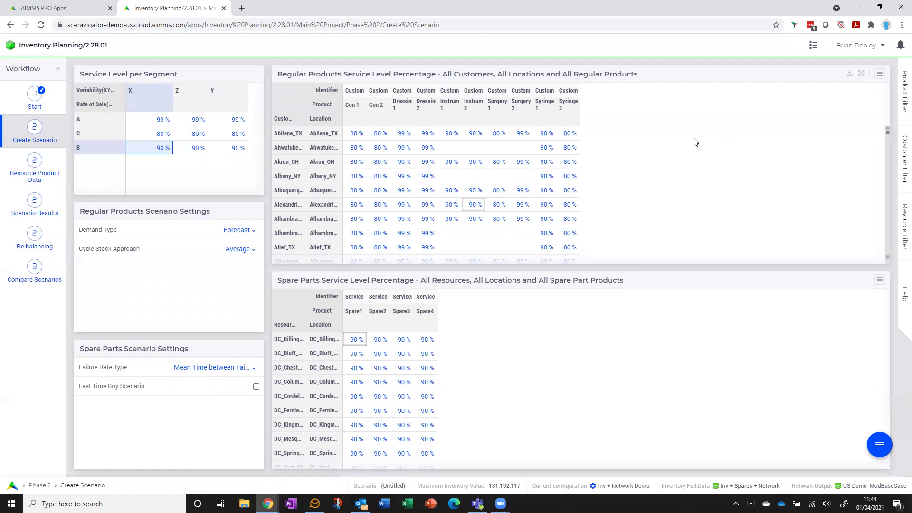
text(95)
key(Return)
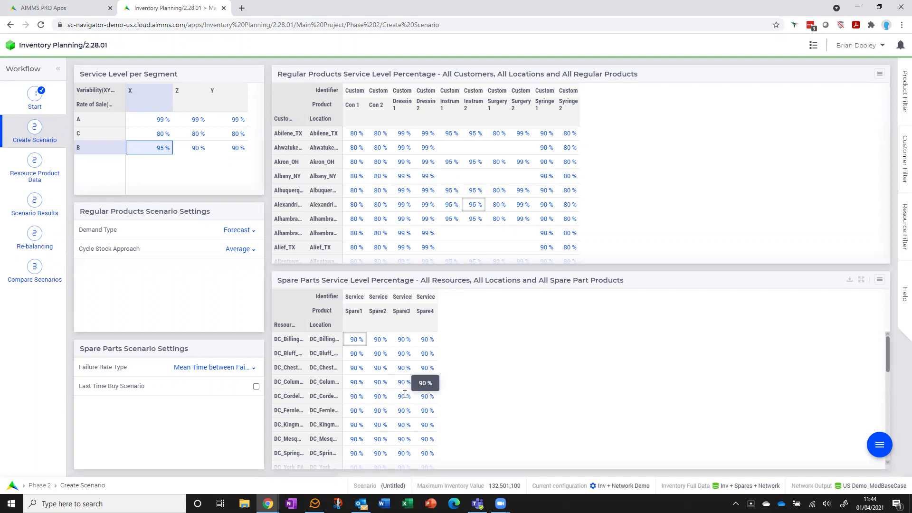
click(373, 381)
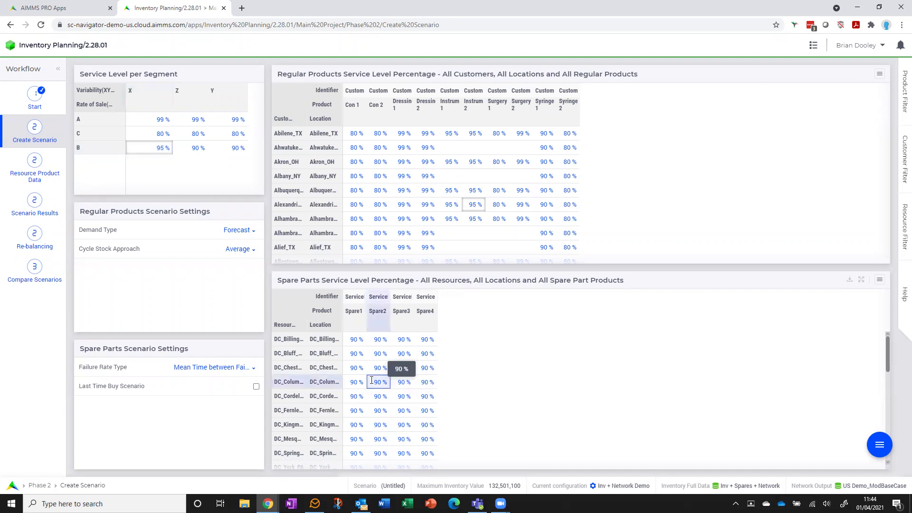
click(880, 281)
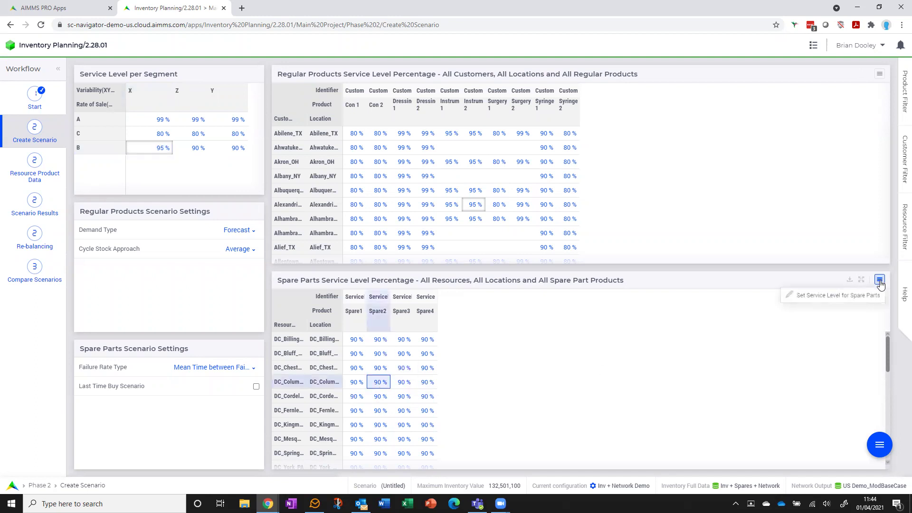
click(829, 298)
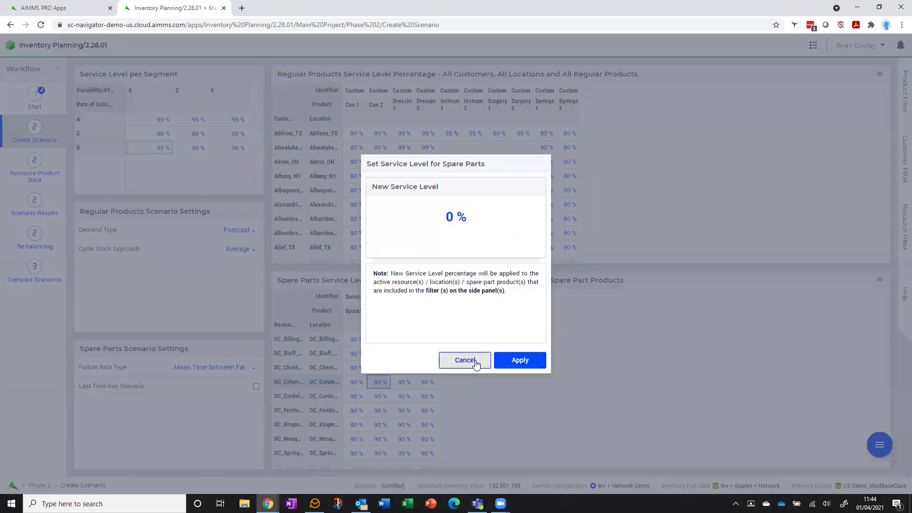
click(465, 360)
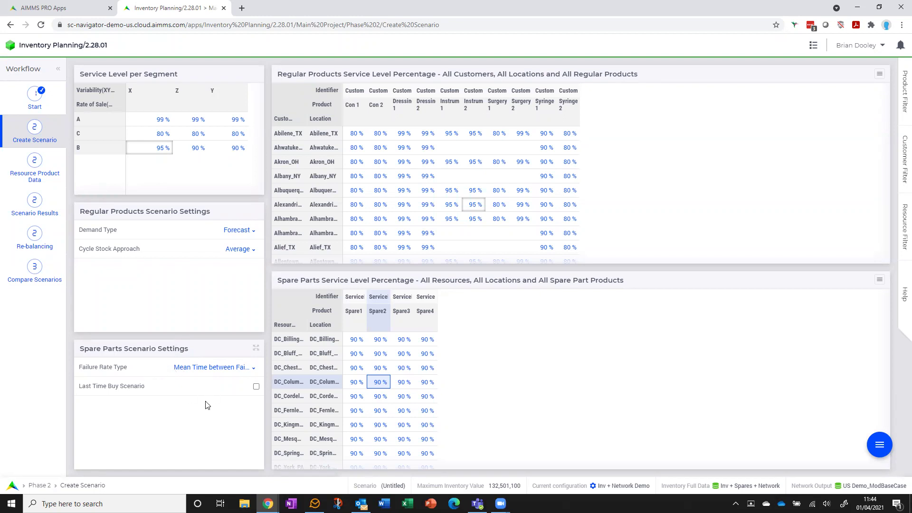
Step: Go to the Scenario Results step to see the stock charts and results table
mouse_move(193, 391)
click(32, 211)
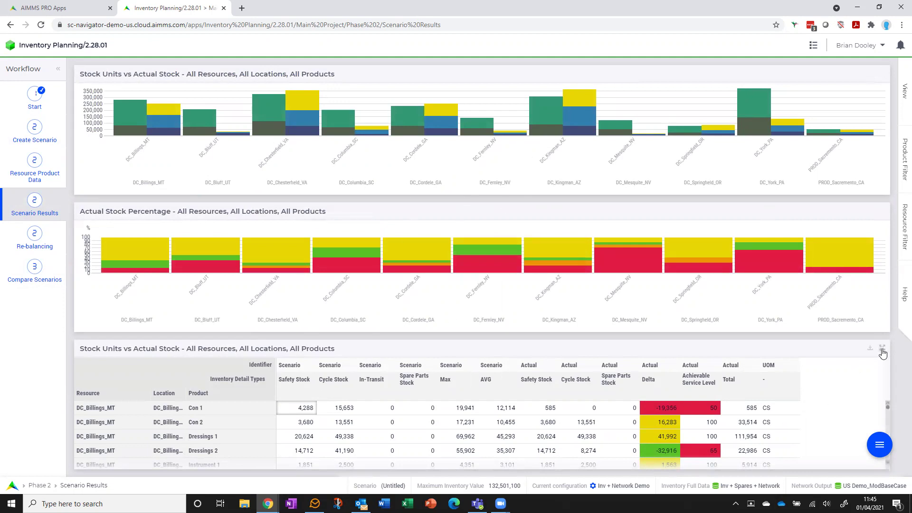
Step: Maximize the Stock Units vs Actual Stock table and scroll down through its rows
click(883, 349)
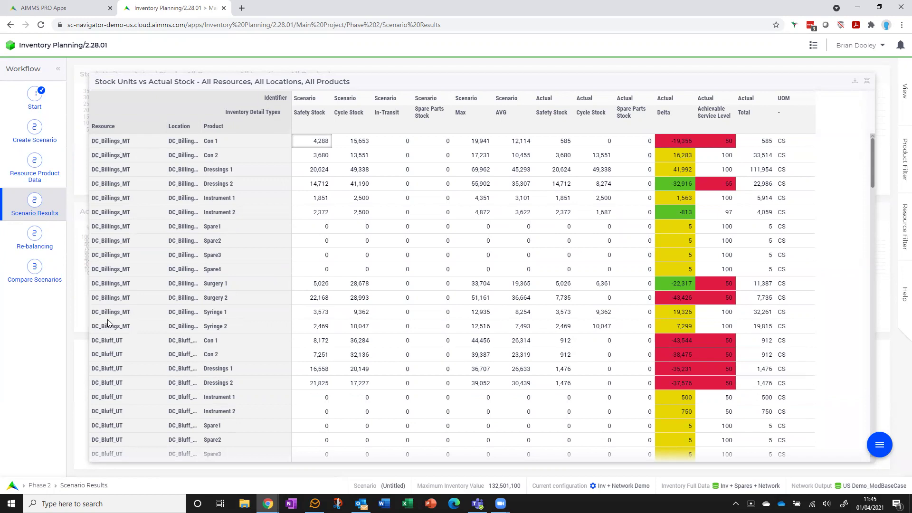
scroll(607, 350, down, 5)
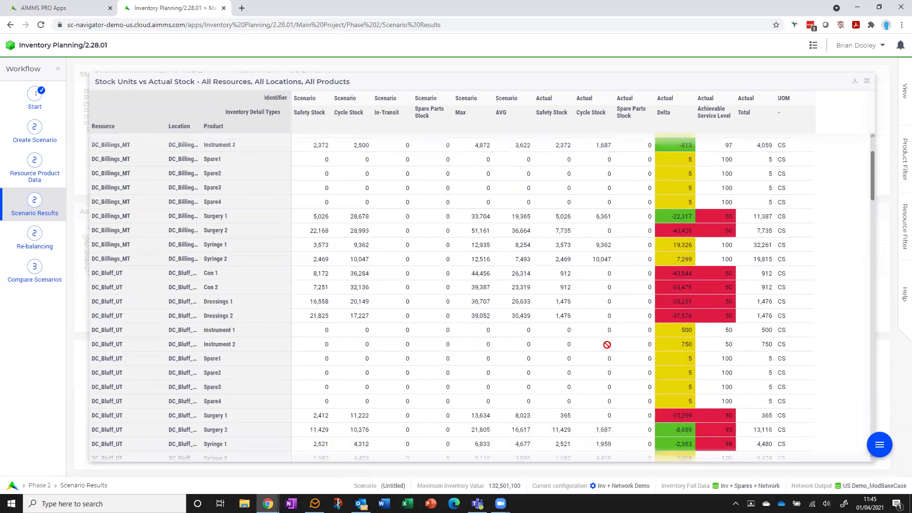
scroll(607, 349, down, 2)
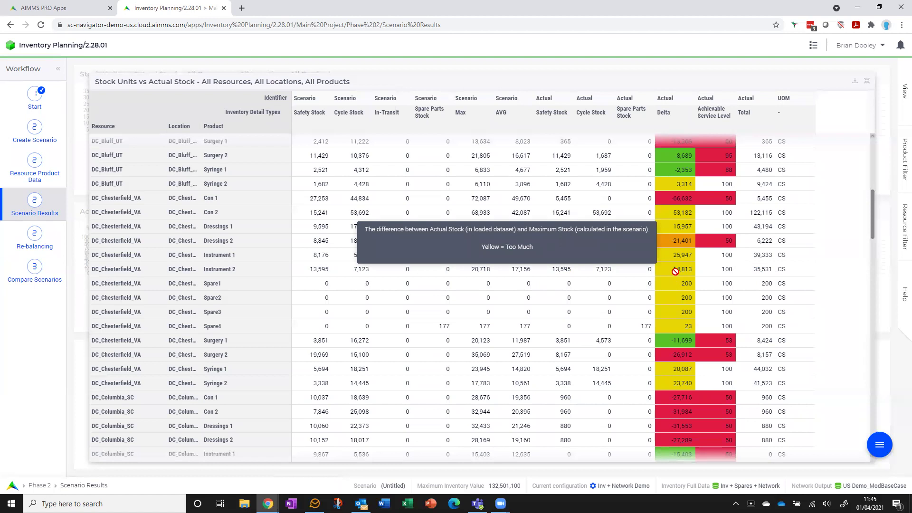
scroll(676, 271, up, 3)
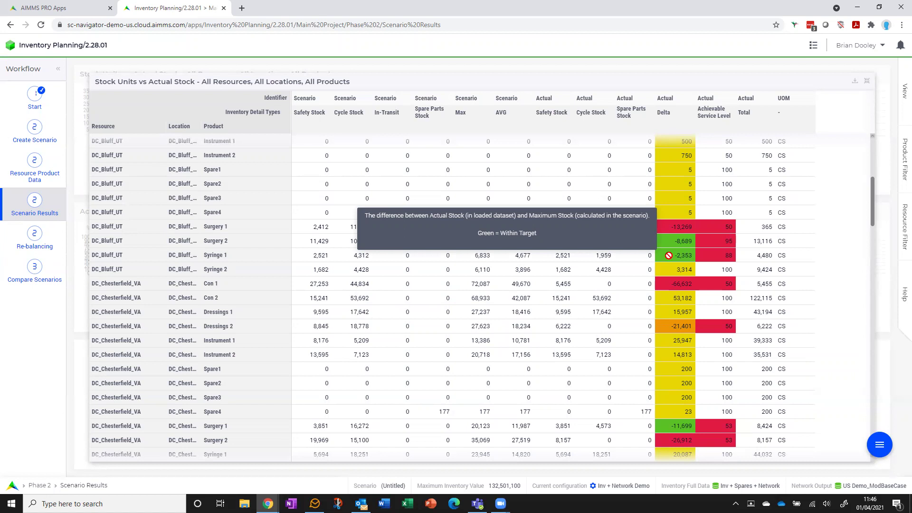
mouse_move(676, 270)
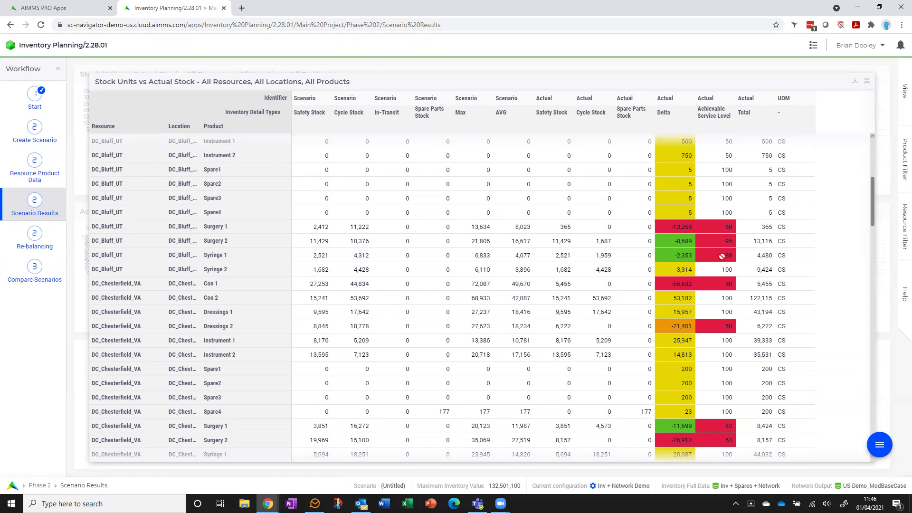
mouse_move(722, 256)
scroll(681, 296, up, 4)
scroll(681, 296, down, 2)
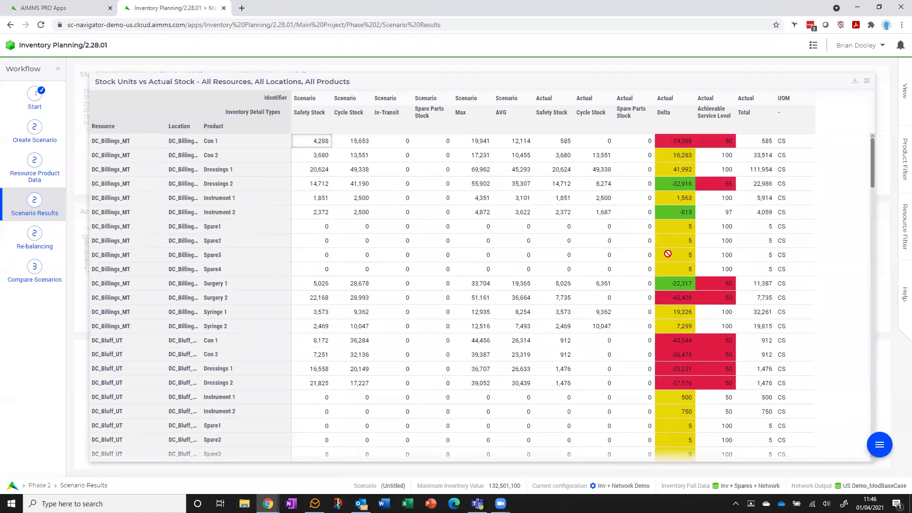
scroll(817, 155, down, 5)
Step: Close the enlarged table and read the Stock Units chart values, such as DC_Billings_MT's 21.4 % within target
click(867, 84)
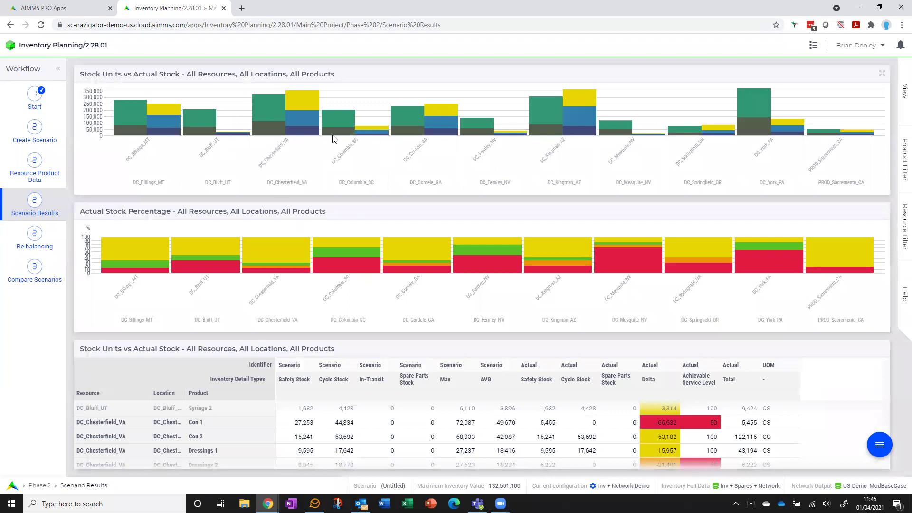
mouse_move(335, 139)
mouse_move(134, 130)
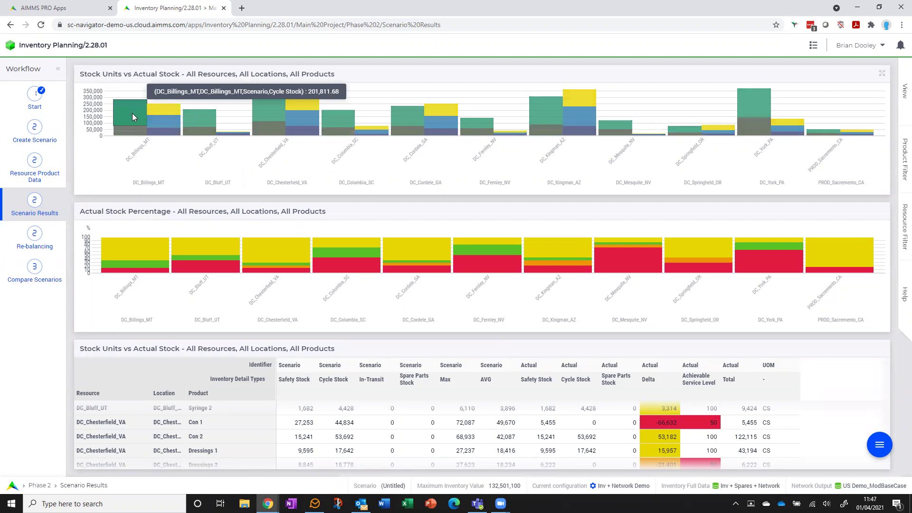
mouse_move(160, 137)
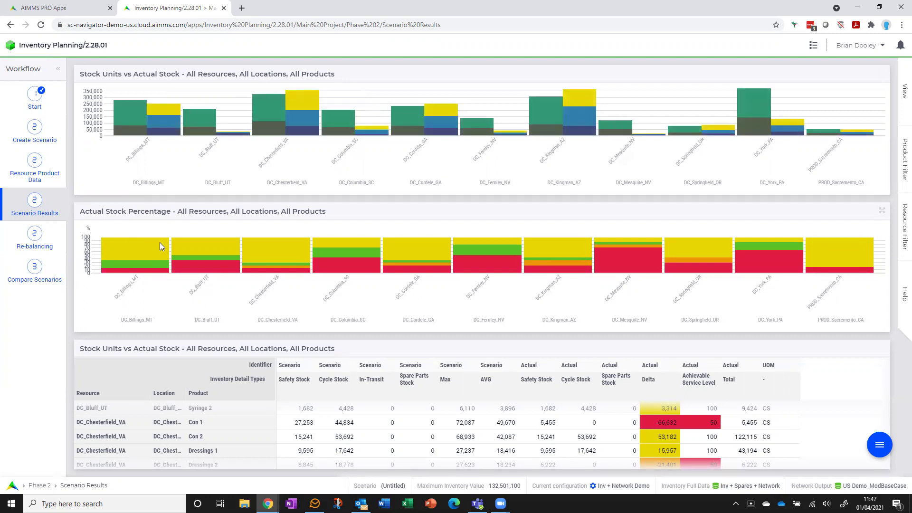
mouse_move(110, 274)
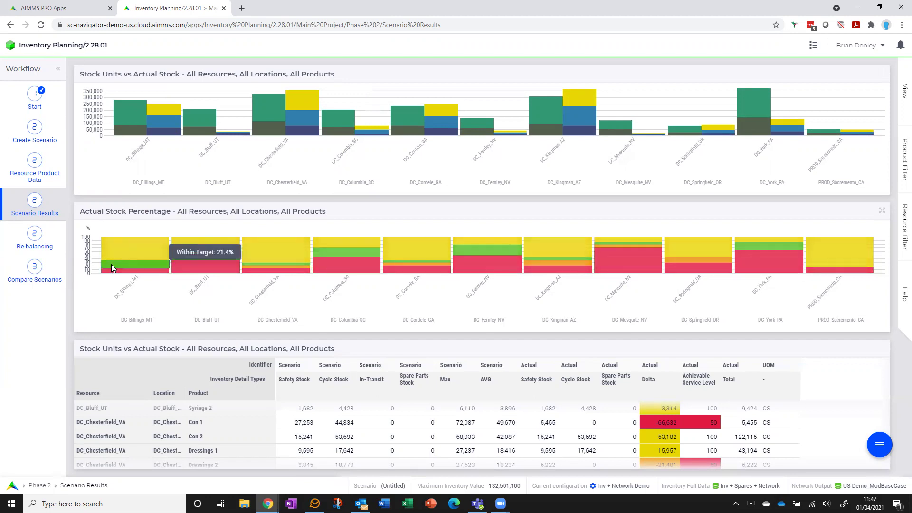
mouse_move(118, 249)
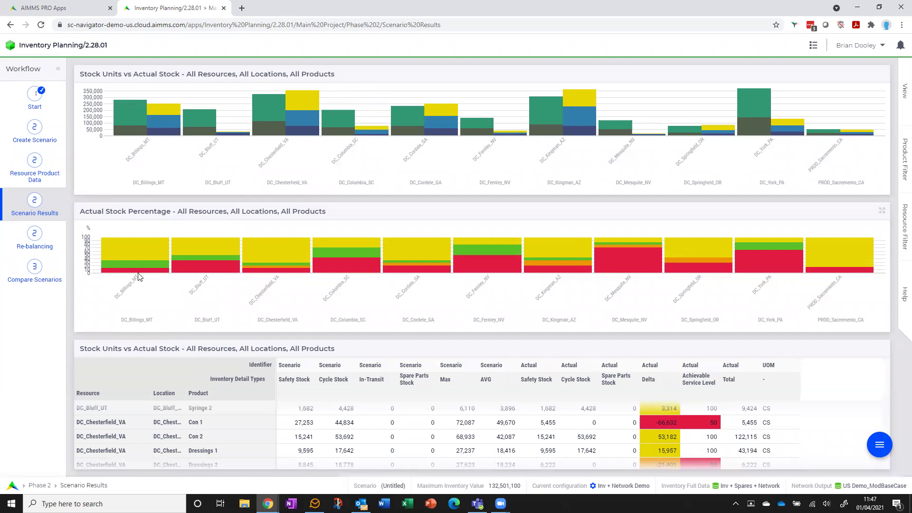
mouse_move(143, 261)
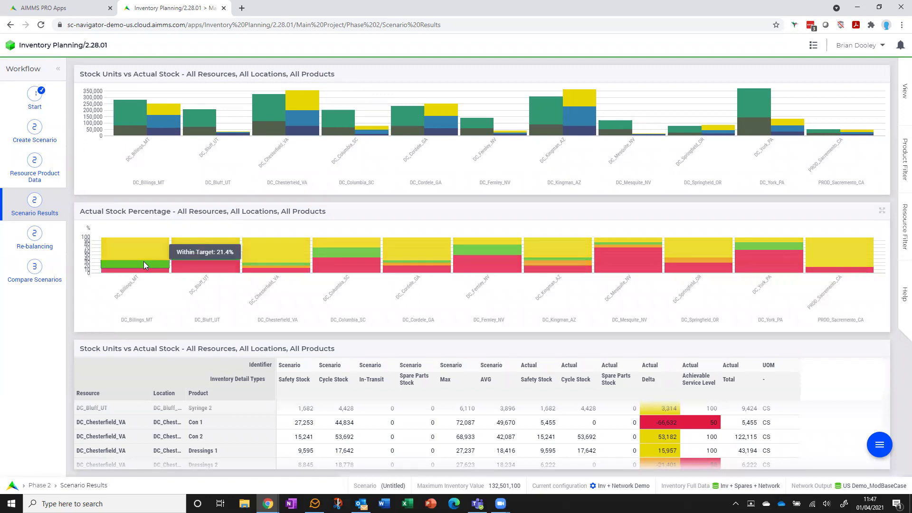
Step: Go to the Re-balancing step to see net requirements per product and location
click(33, 236)
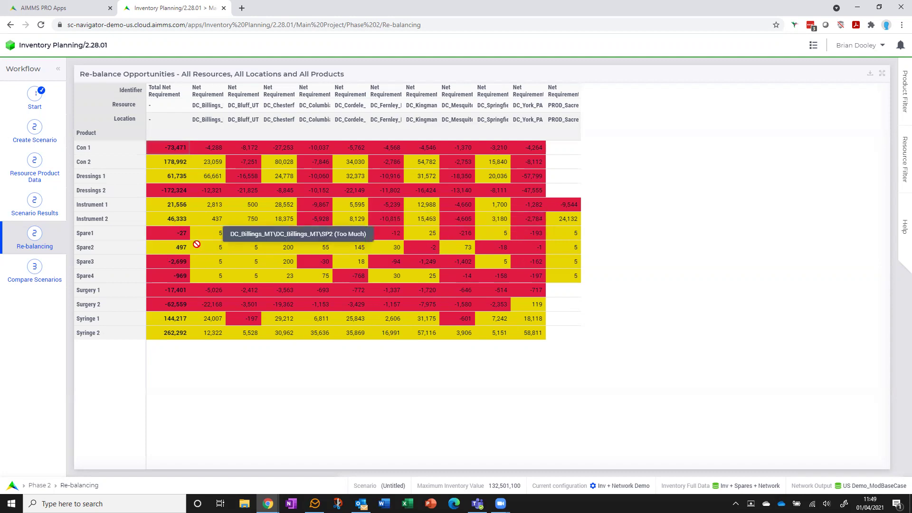
Step: Start Compare Scenarios without saving, adding Base - Std SL and Base - New SL to the comparison
click(46, 273)
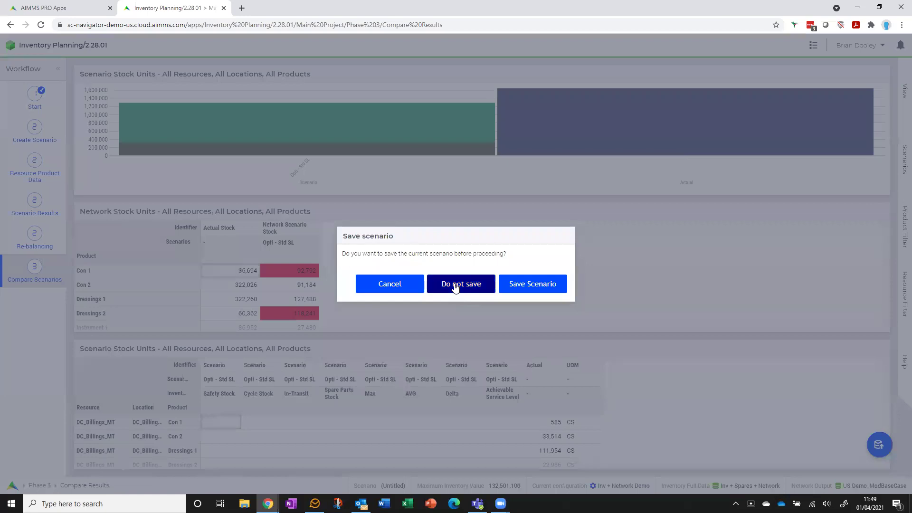
click(455, 287)
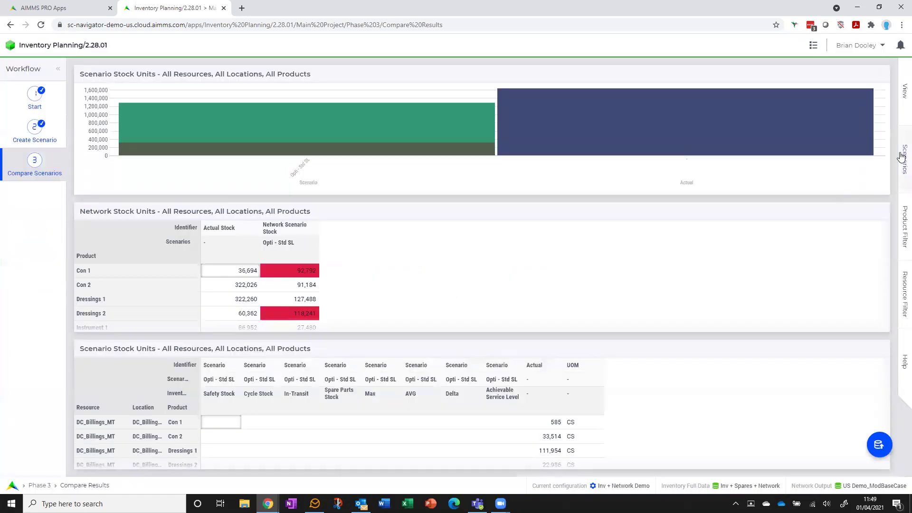
click(902, 157)
click(804, 154)
click(803, 136)
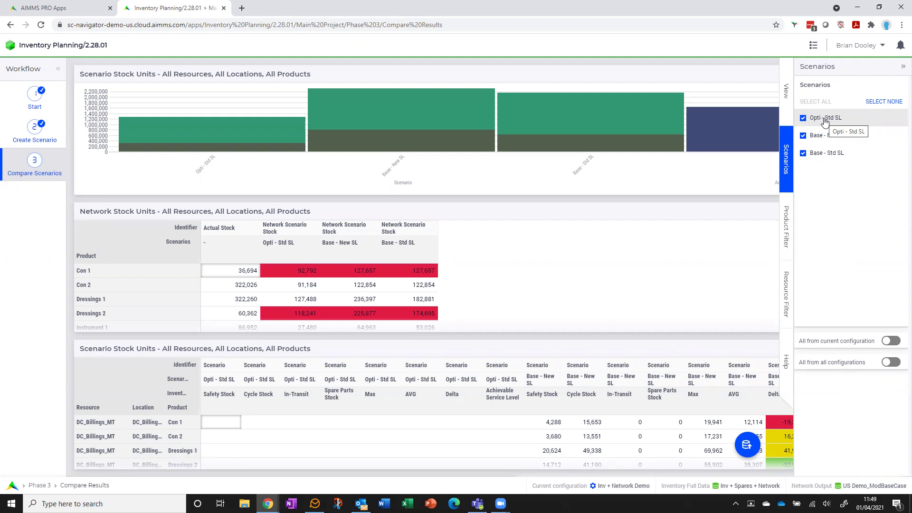
click(904, 67)
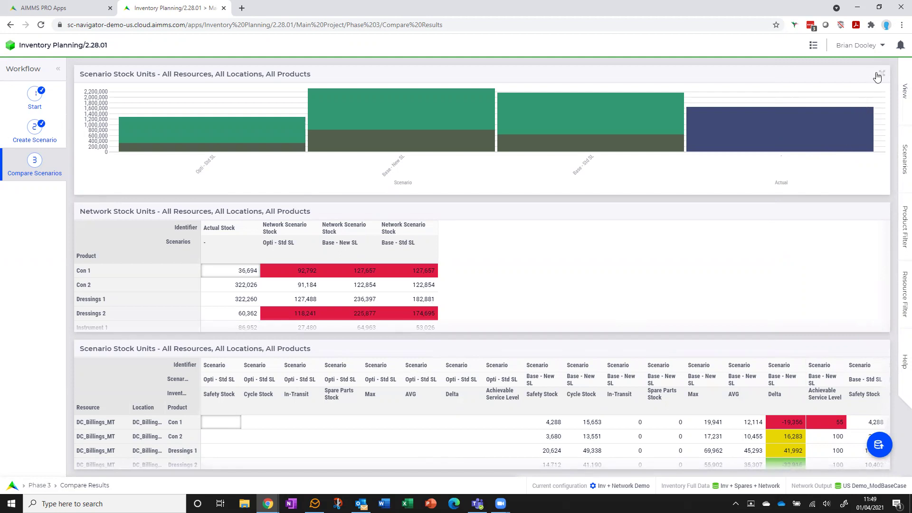
Step: Maximize the Scenario Stock Units chart and read each scenario's bar values against Actual
click(883, 76)
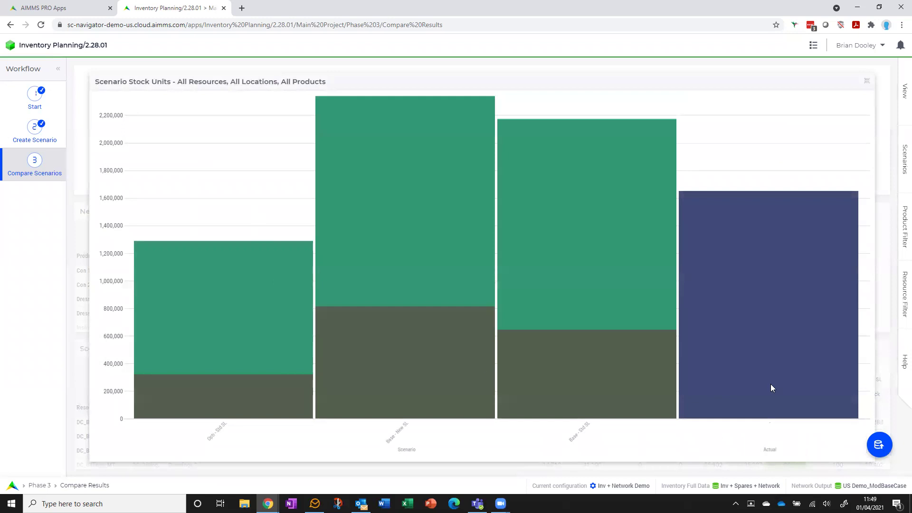
mouse_move(806, 311)
mouse_move(555, 371)
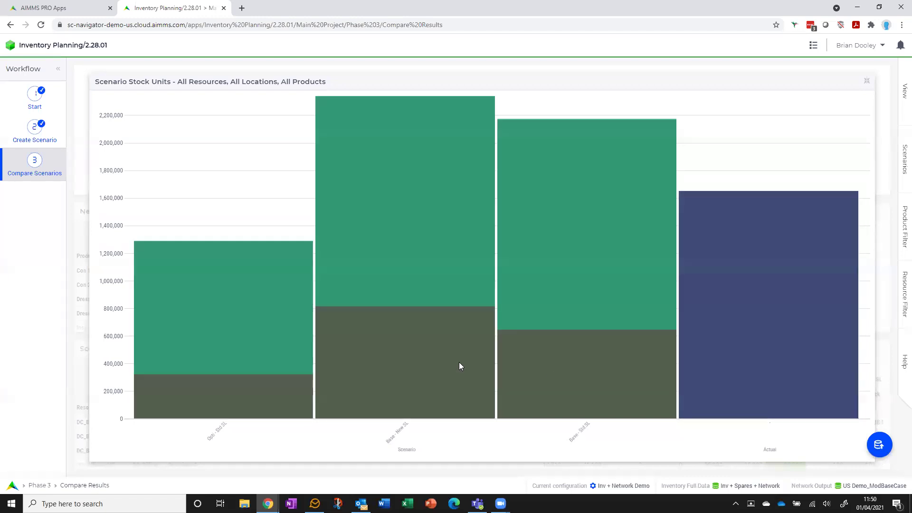
mouse_move(459, 364)
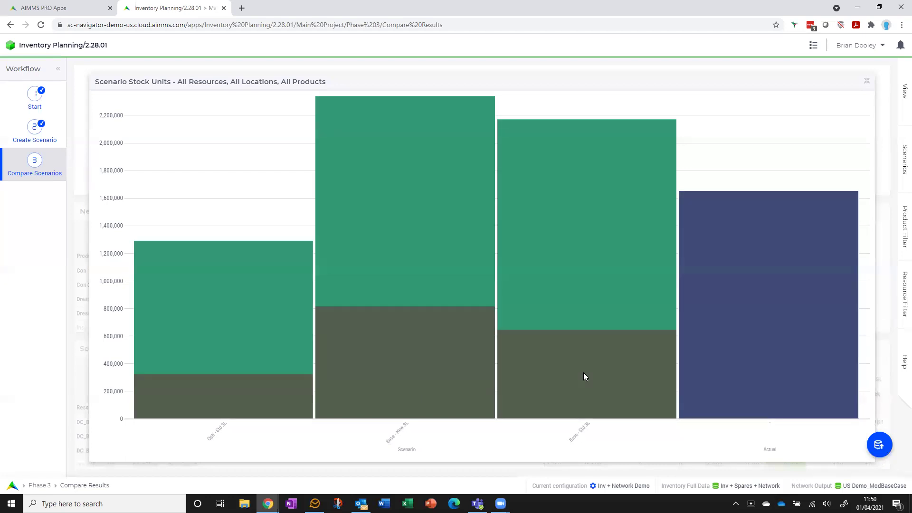
mouse_move(584, 376)
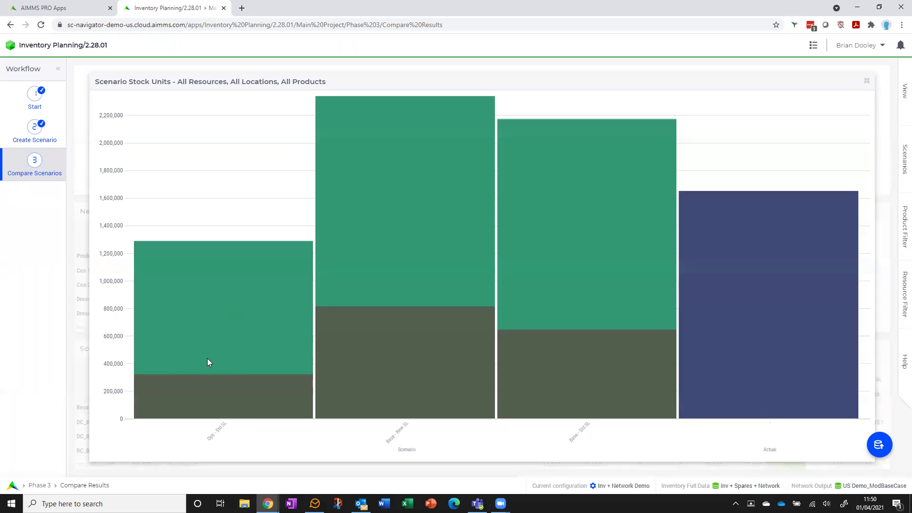
mouse_move(203, 363)
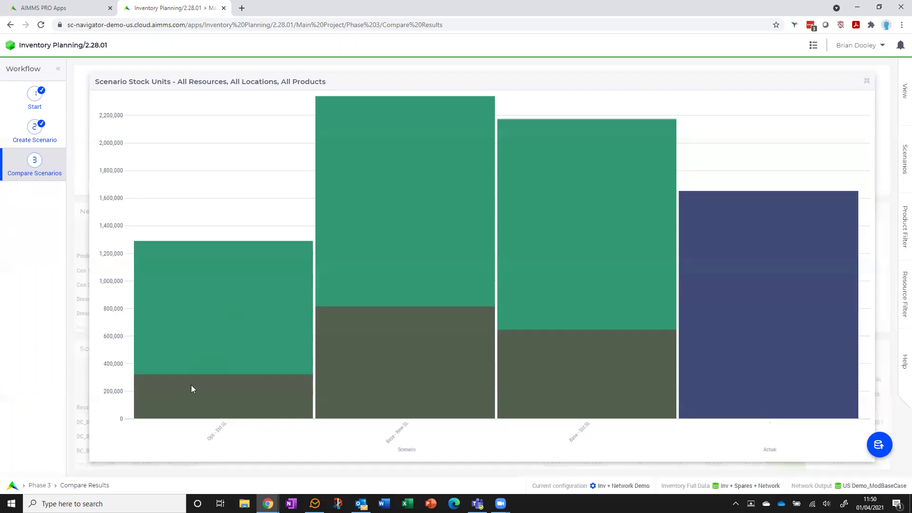
mouse_move(209, 396)
click(863, 488)
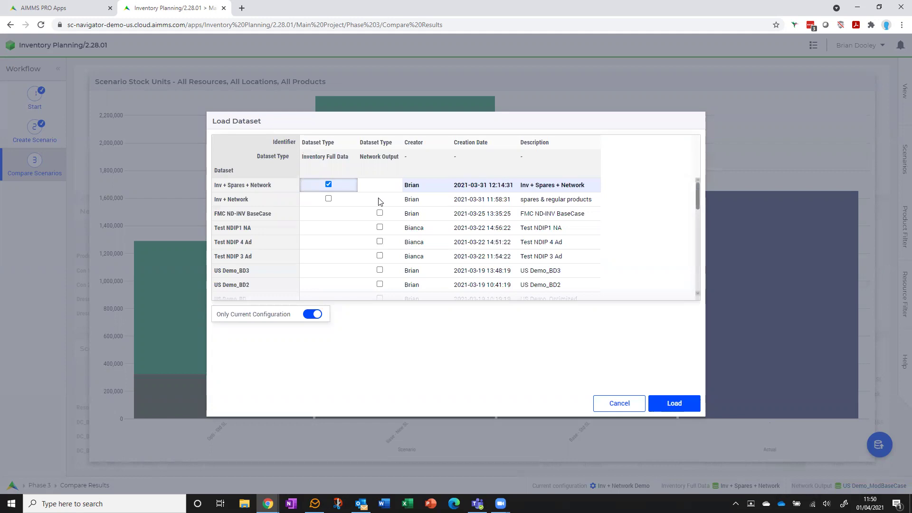
scroll(382, 223, down, 3)
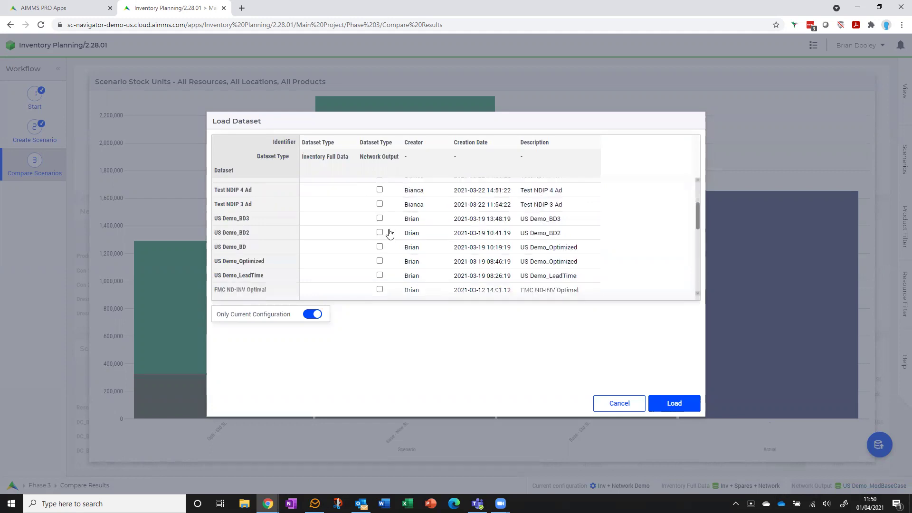
click(611, 406)
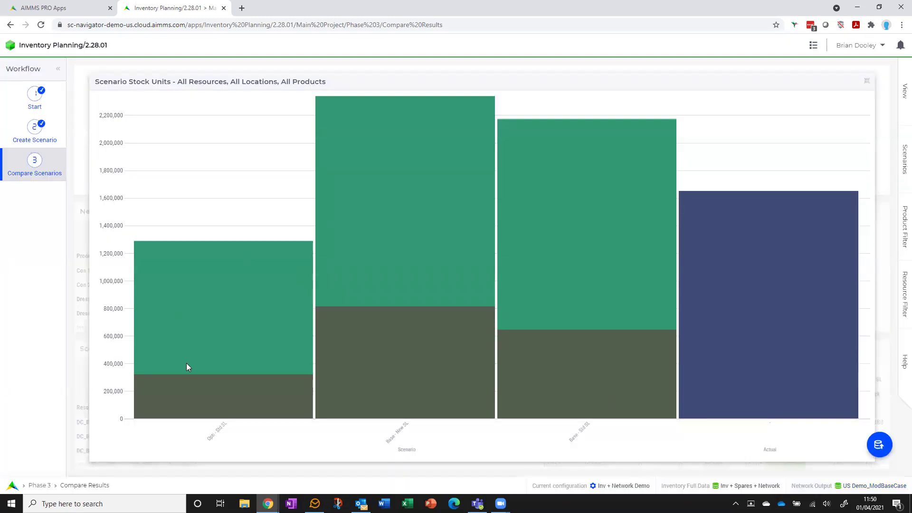